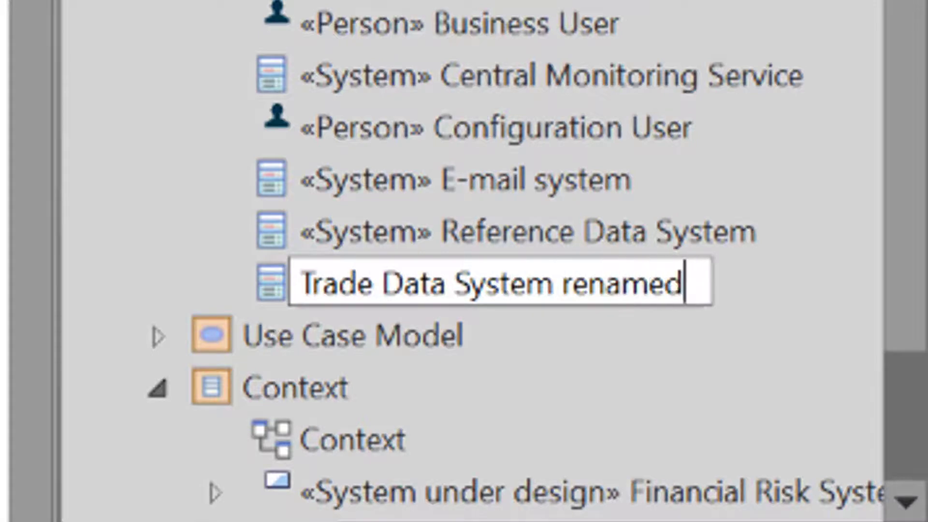
- Rename the Trade Data System element as Trade Data System renamed and check its name in the Financial Risk System and Batch Process diagrams
key(Return)
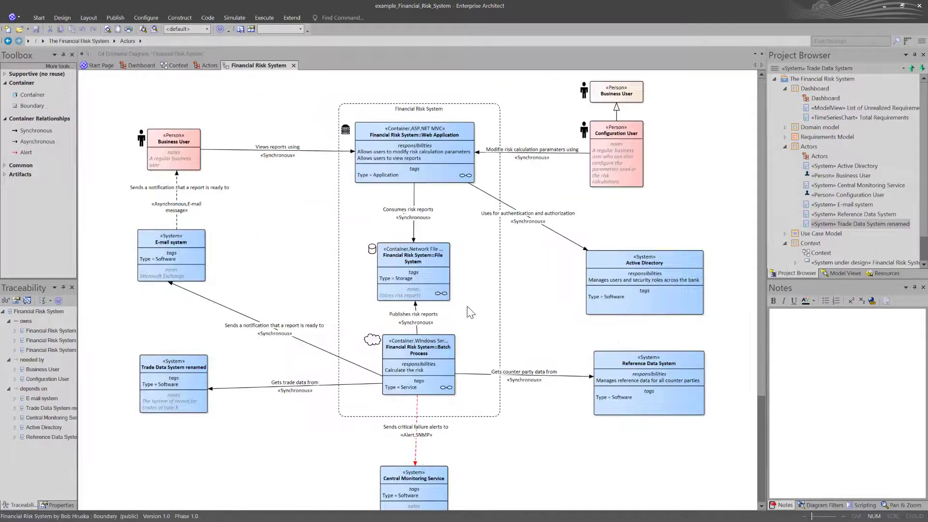
click(186, 376)
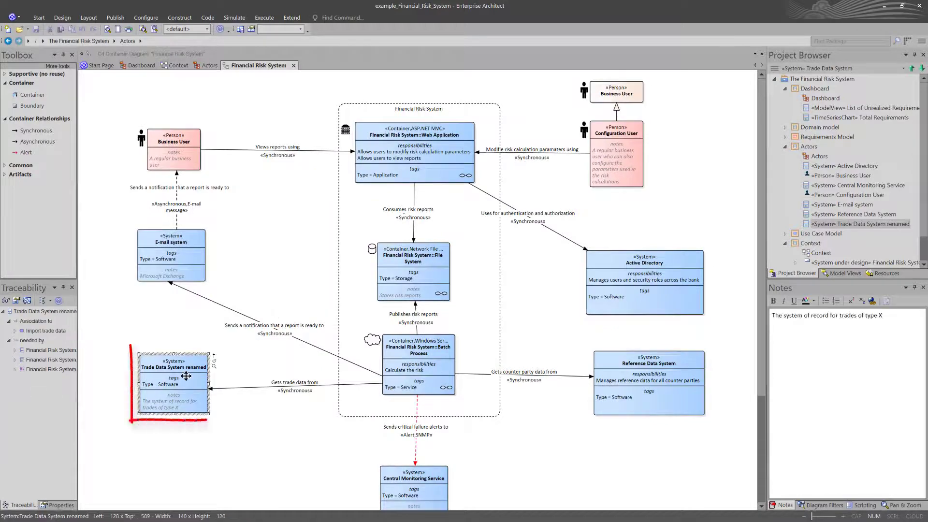
double_click(448, 369)
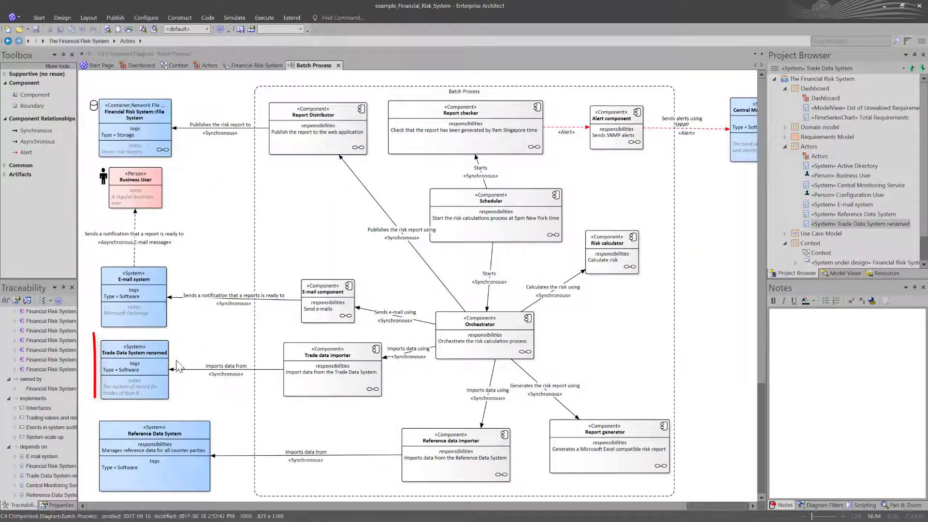
click(134, 358)
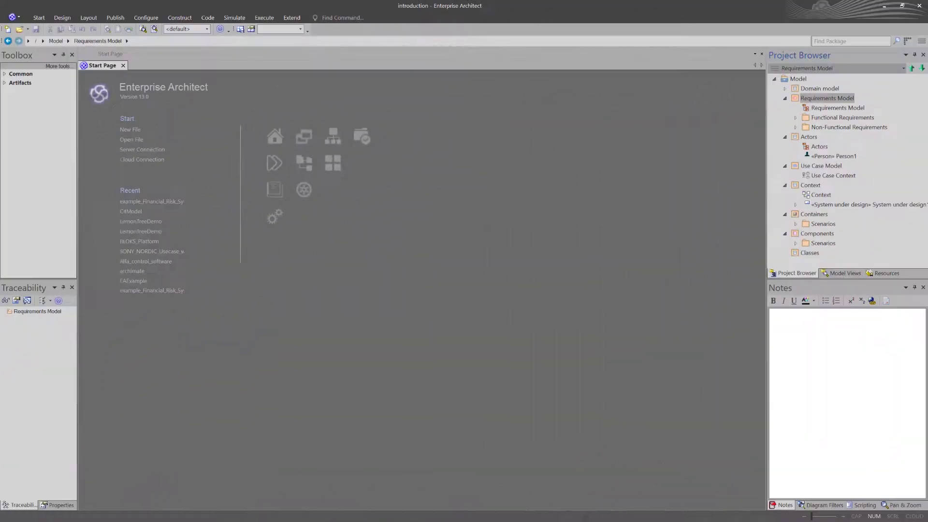
- Browse the C4 Behavioral, Extended and Structural diagram types offered for a new diagram in the Requirements Model package
right_click(771, 76)
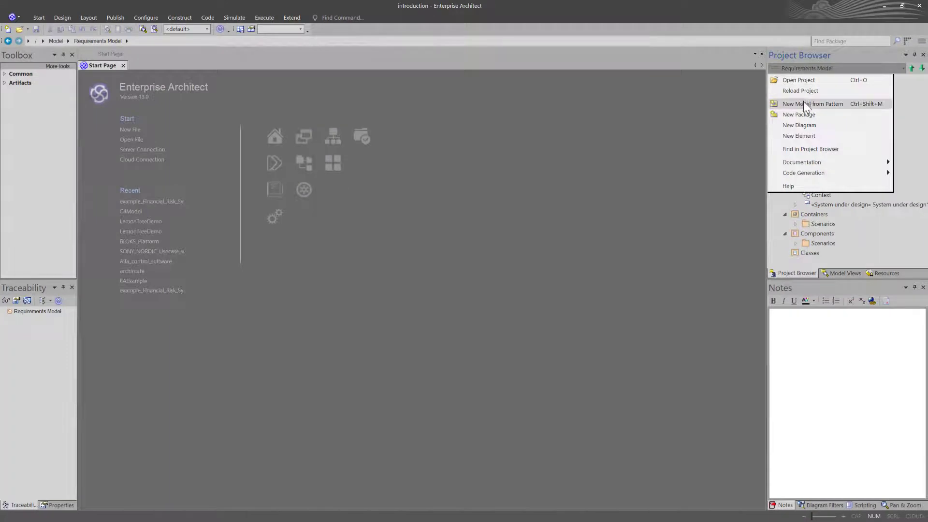
click(801, 125)
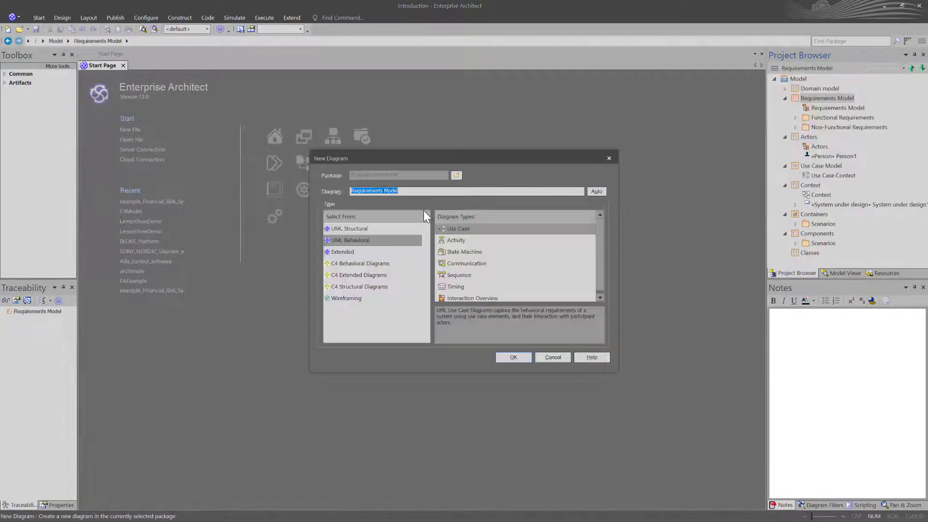
click(366, 264)
click(361, 274)
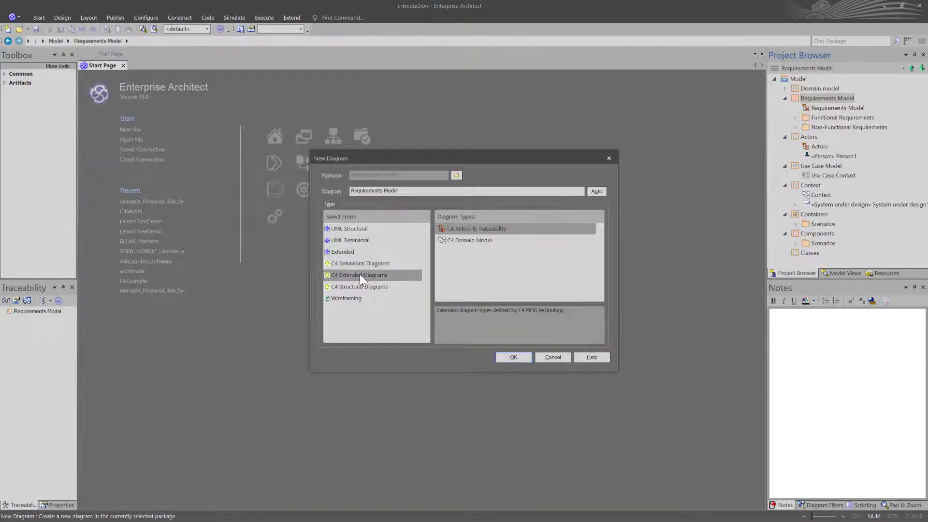
click(361, 286)
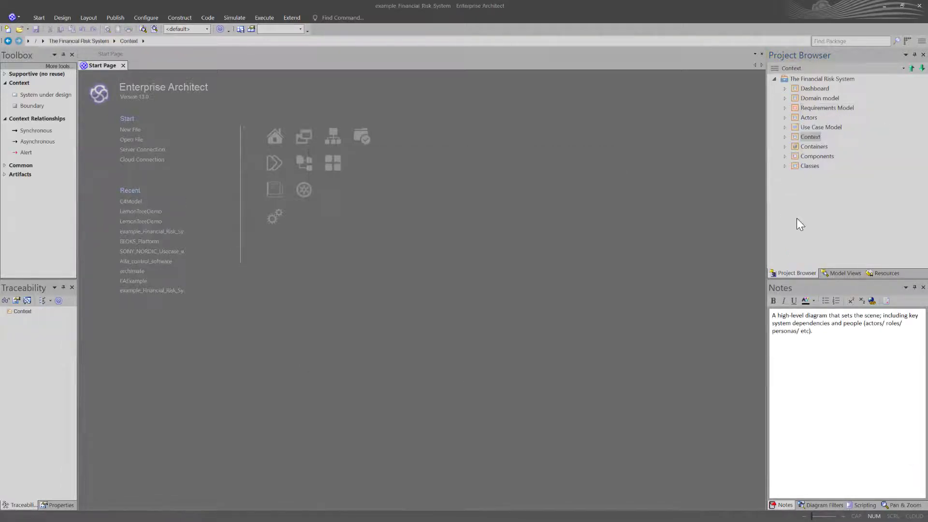
- Open the Context diagram of the Financial Risk System and examine the relationships of its persons and external systems
click(784, 138)
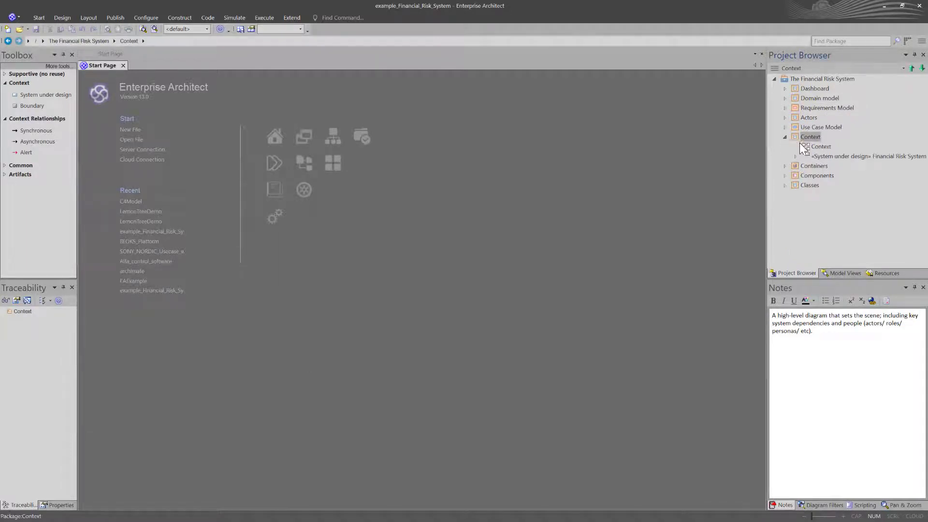
double_click(820, 147)
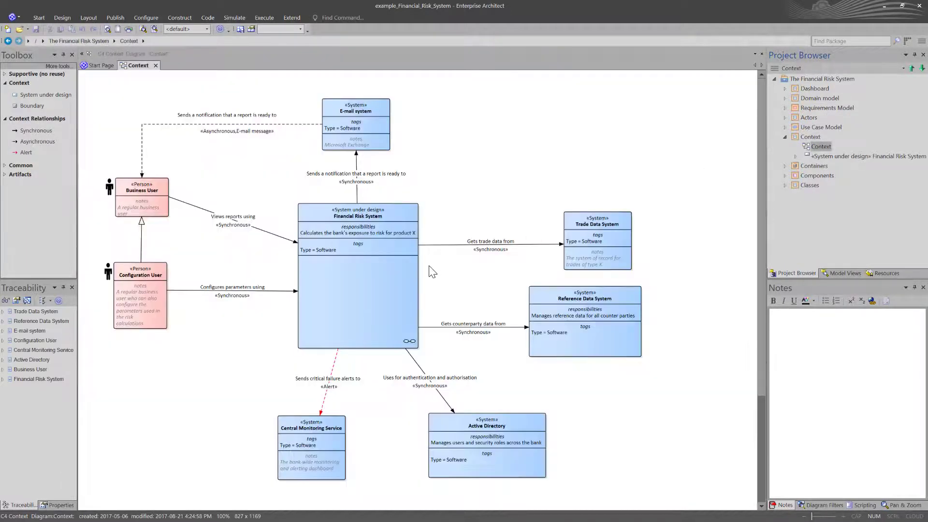
click(143, 273)
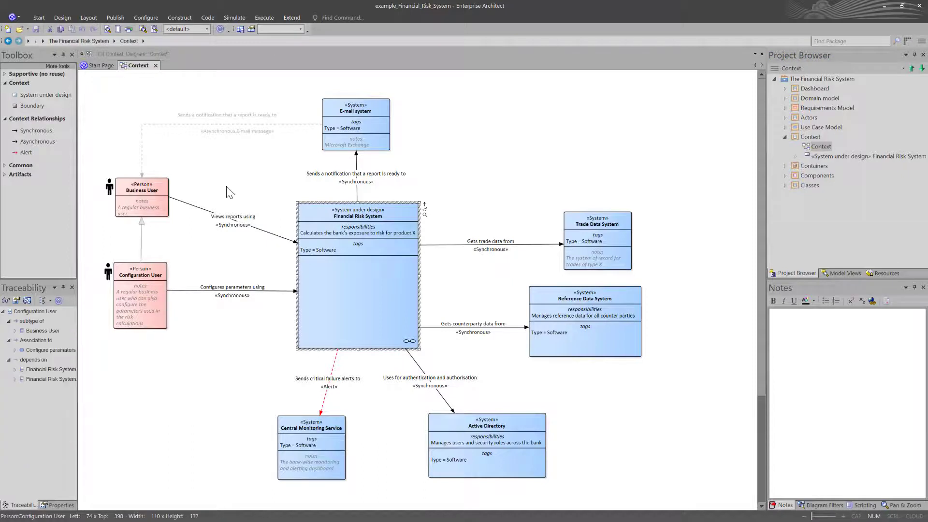
click(142, 193)
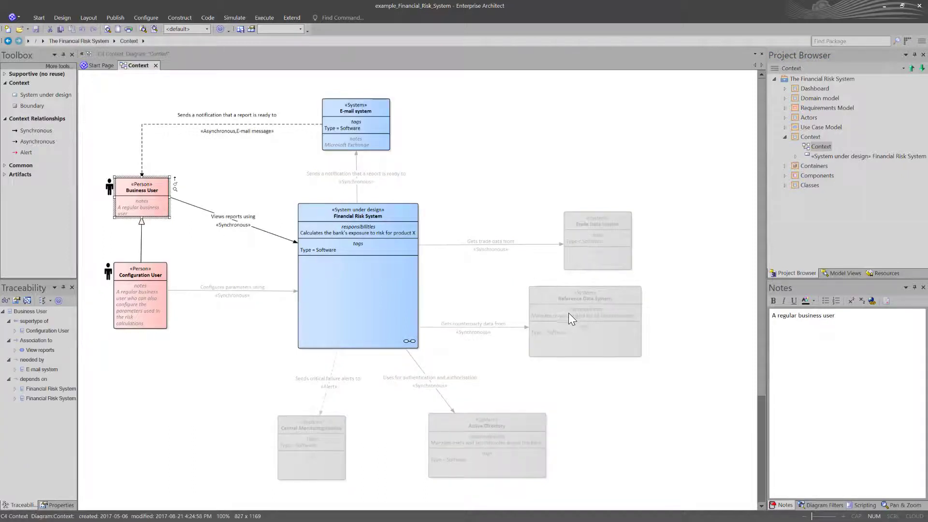
click(470, 427)
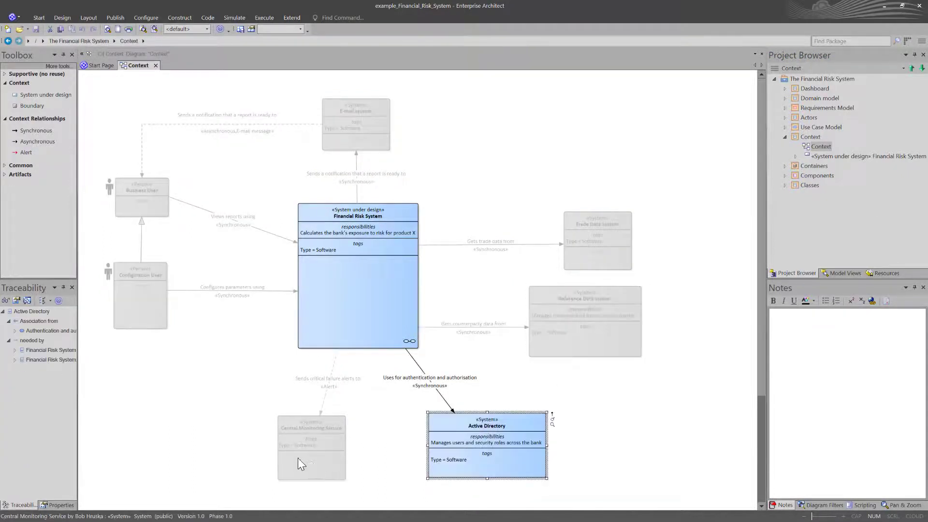
click(578, 240)
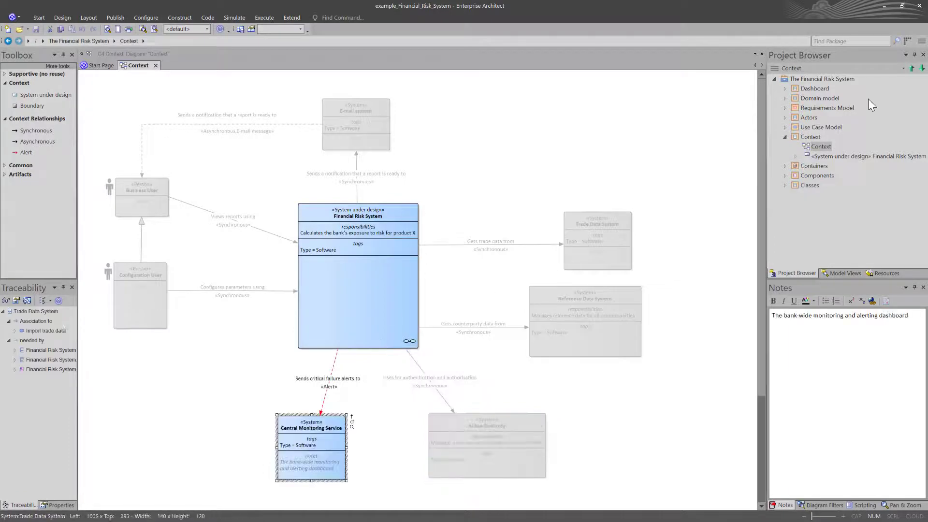
click(378, 145)
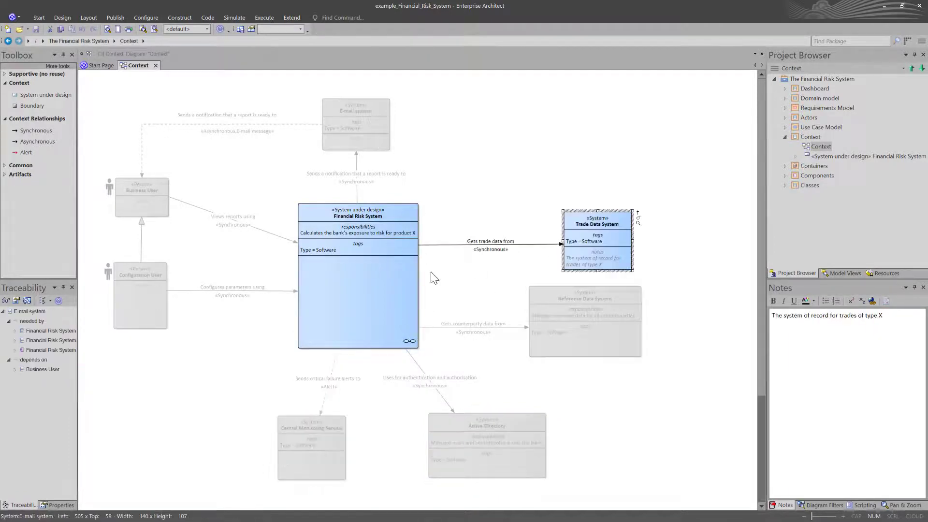
- Open the Financial Risk System's container diagram and examine the relationships of the Web Application, File System and Batch Process
double_click(410, 341)
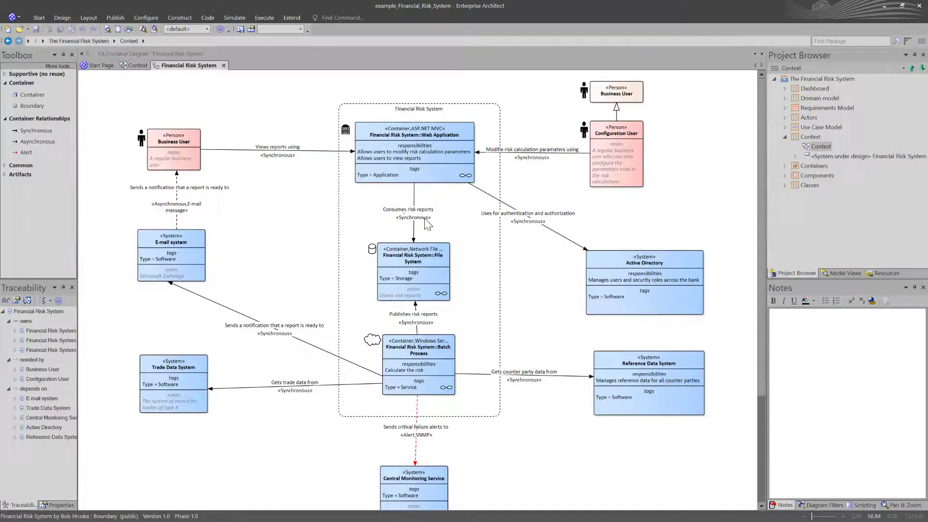
click(413, 148)
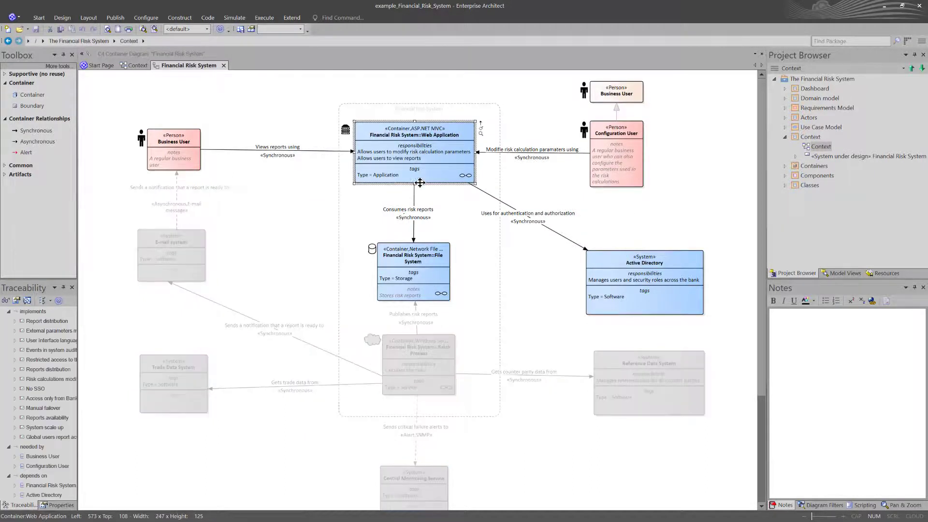
key(Down)
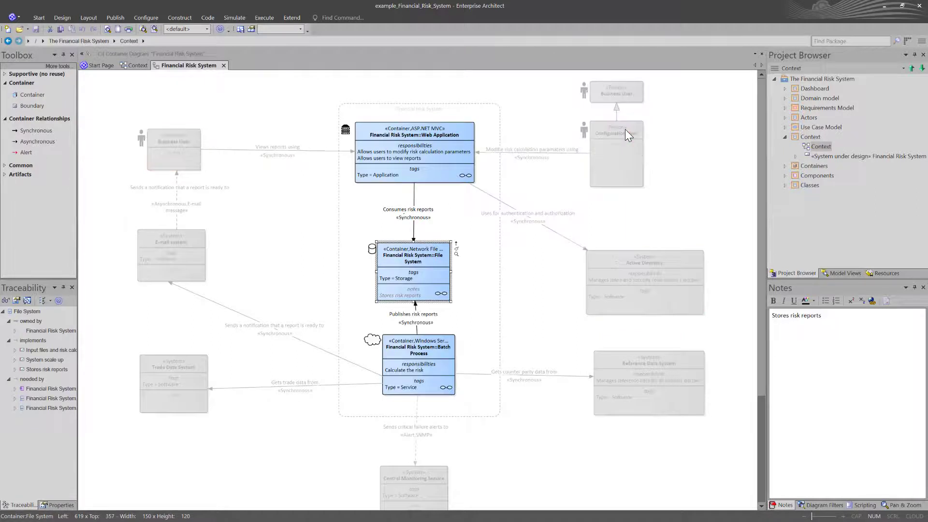
click(434, 353)
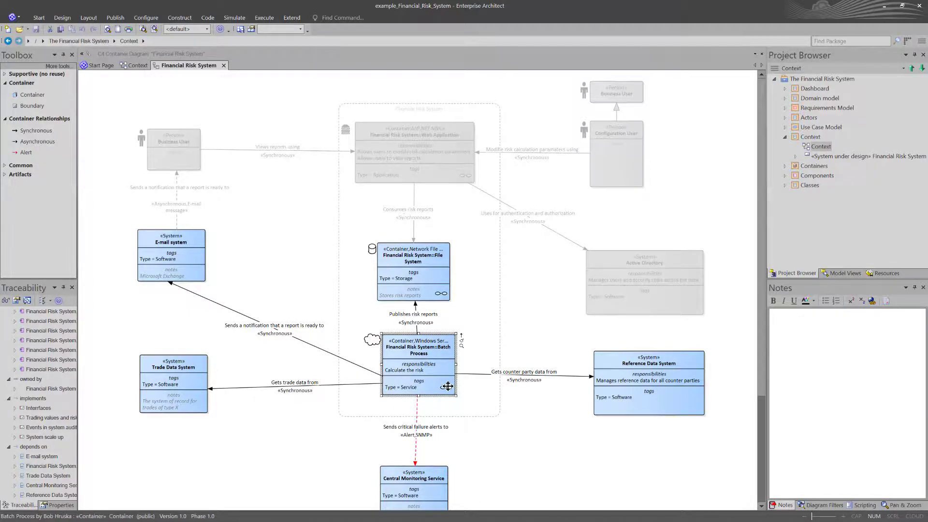
- Open the Batch Process component diagram and examine the Orchestrator, Scheduler, Report Distributor, Trade data importer and E-mail component
double_click(418, 358)
click(485, 332)
click(496, 231)
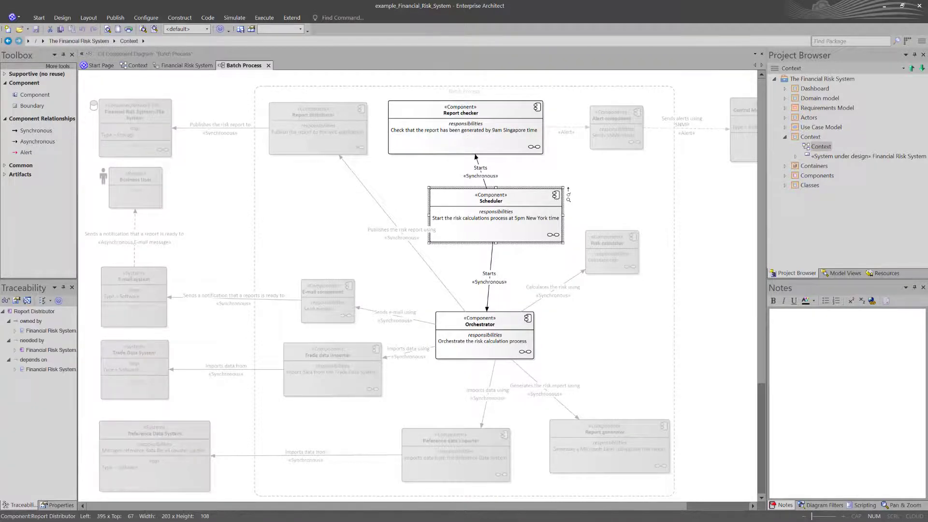
click(349, 141)
click(332, 369)
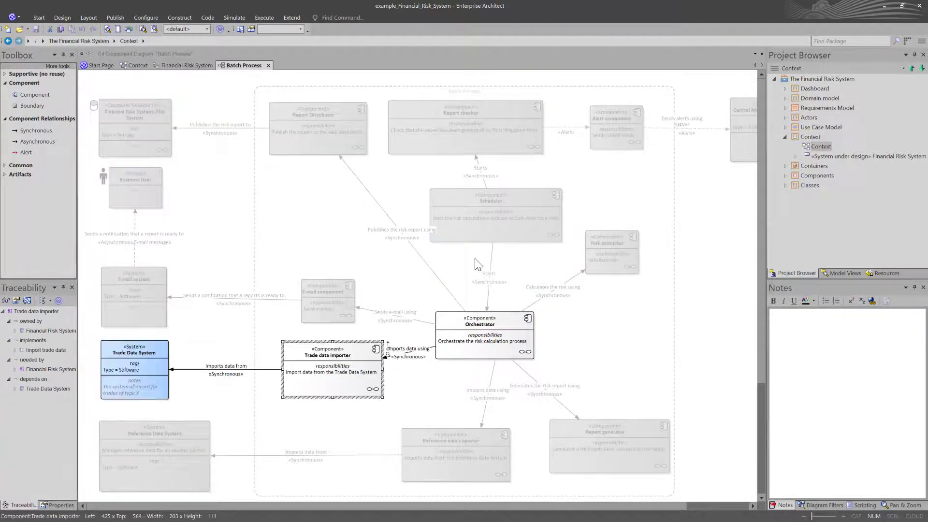
click(324, 305)
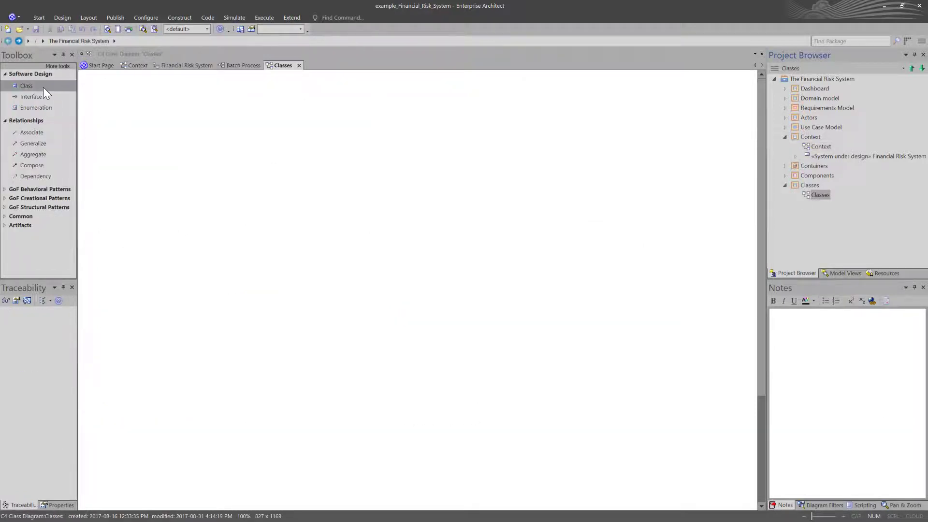
- Add a new class with its default name to the empty Classes diagram
click(26, 86)
click(281, 245)
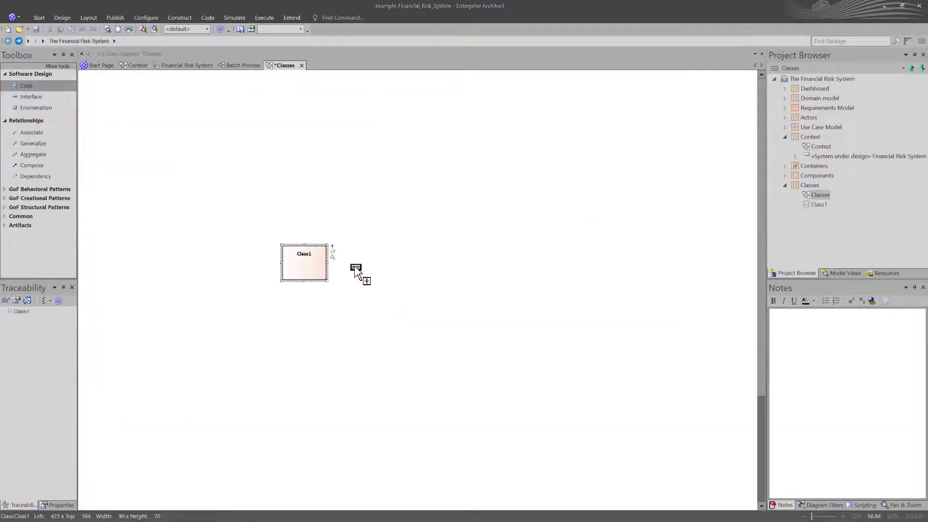
click(509, 469)
- Create an interface above the class, linked by a Realization, and start another linked element to the class's right
drag(332, 246, 301, 188)
mouse_move(358, 232)
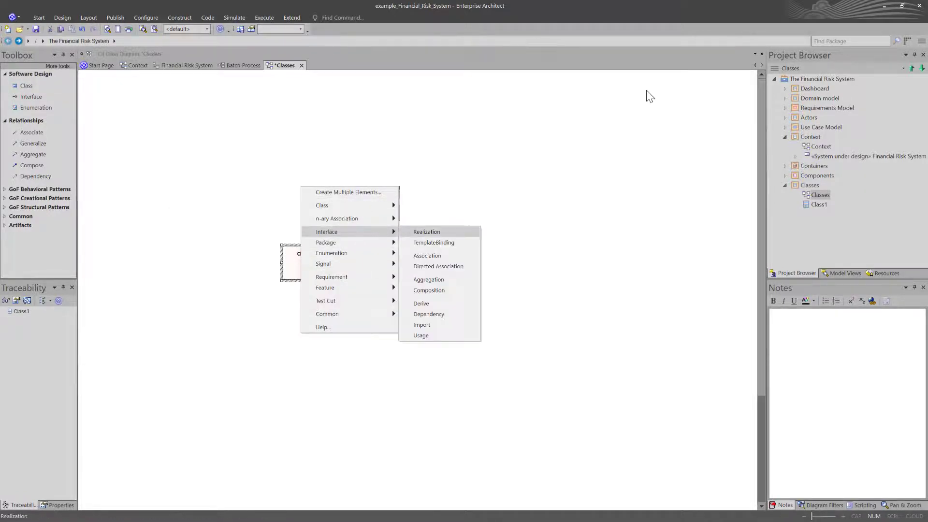
click(426, 232)
click(509, 468)
click(321, 259)
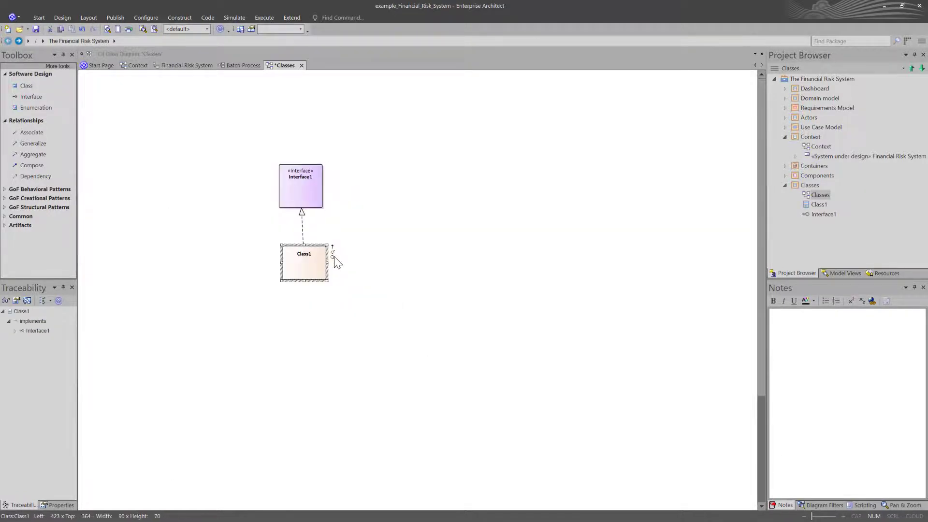
drag(333, 256, 380, 266)
mouse_move(440, 328)
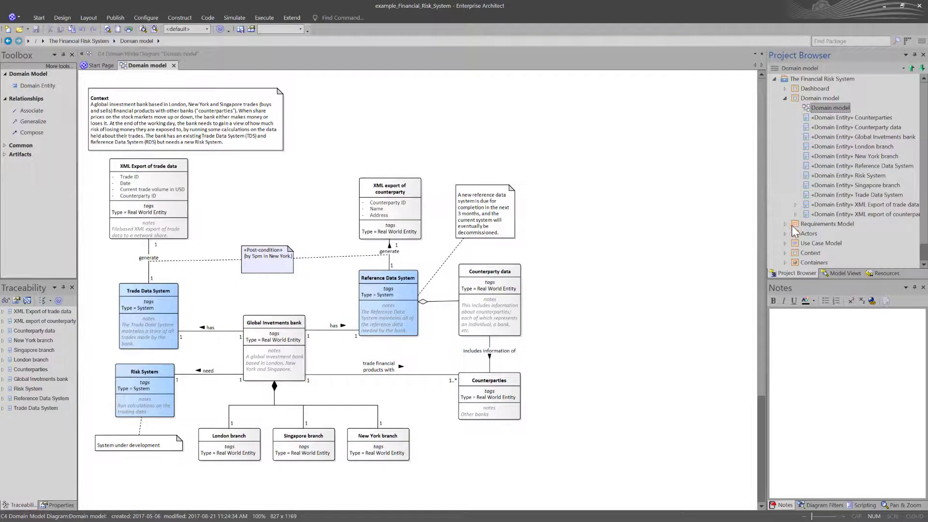
- View the Use Case Context diagram and open the Containers traceability diagram from the Containers package
click(785, 243)
double_click(831, 175)
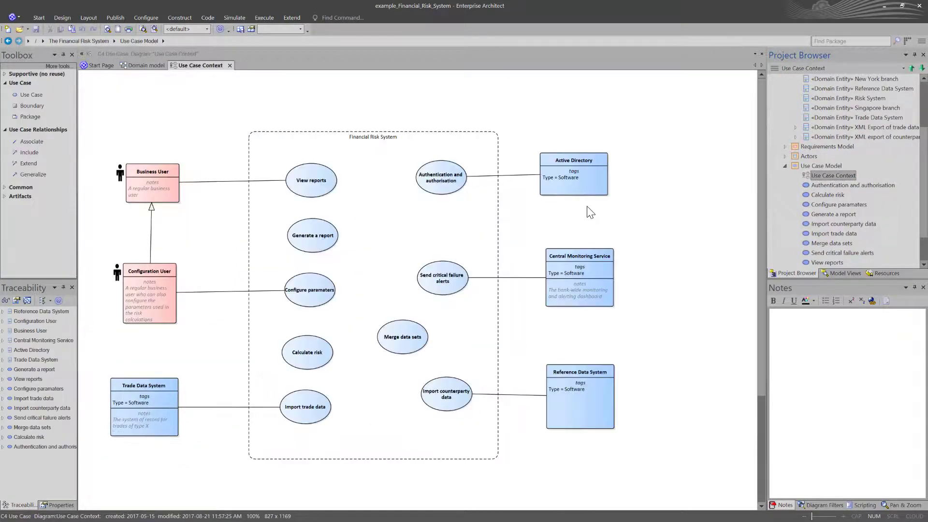
click(786, 167)
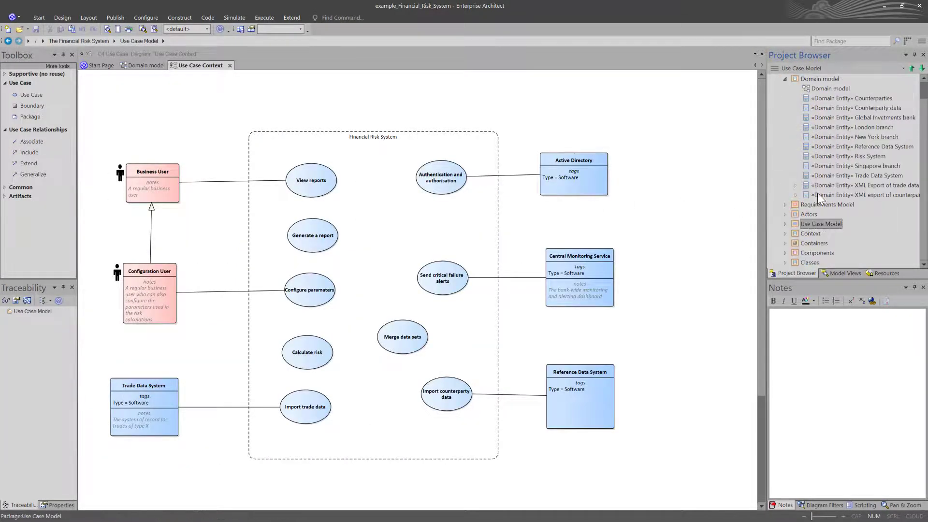
click(785, 243)
double_click(839, 243)
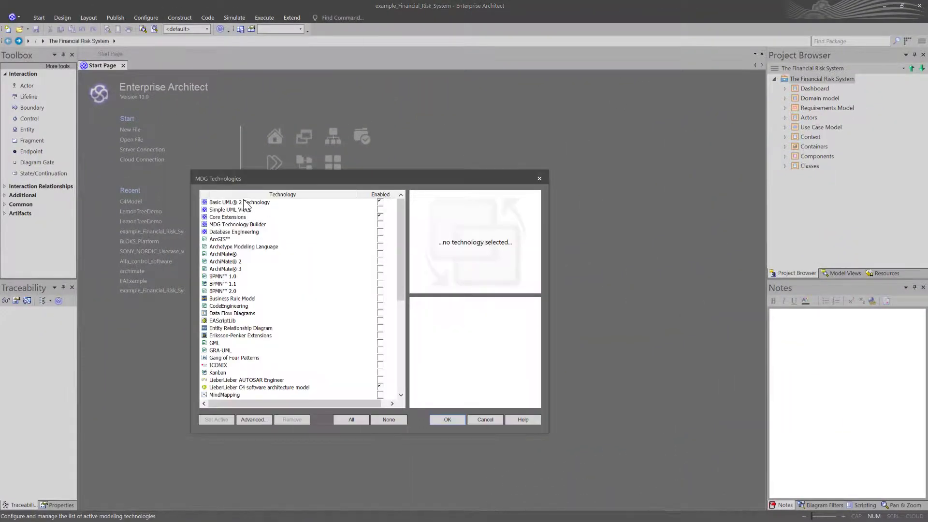
- Check that Basic UML 2 Technology is enabled among the MDG technologies and close the list
click(247, 202)
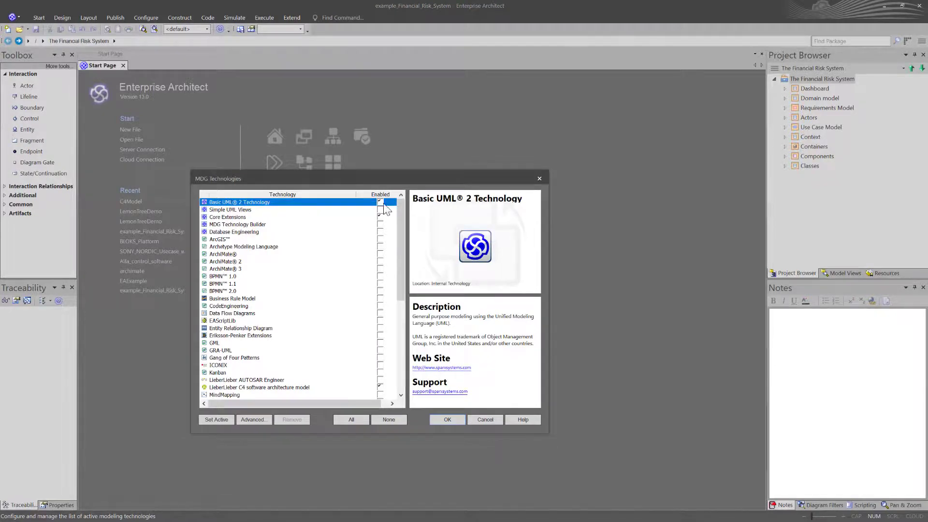
click(447, 418)
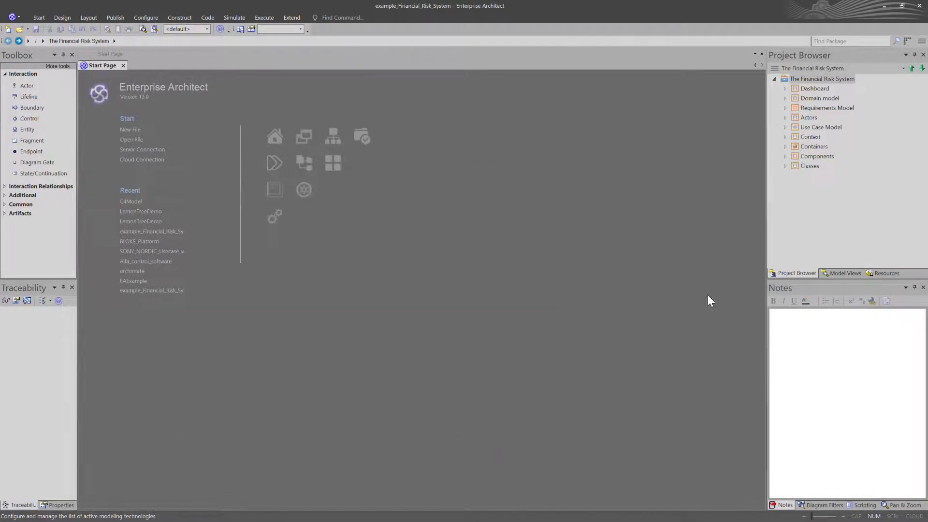
- Inspect the UML Behavioral types Communication and Sequence for a new diagram in the Containers Scenarios package, cancel, and open the View Reports diagram
click(786, 146)
click(816, 176)
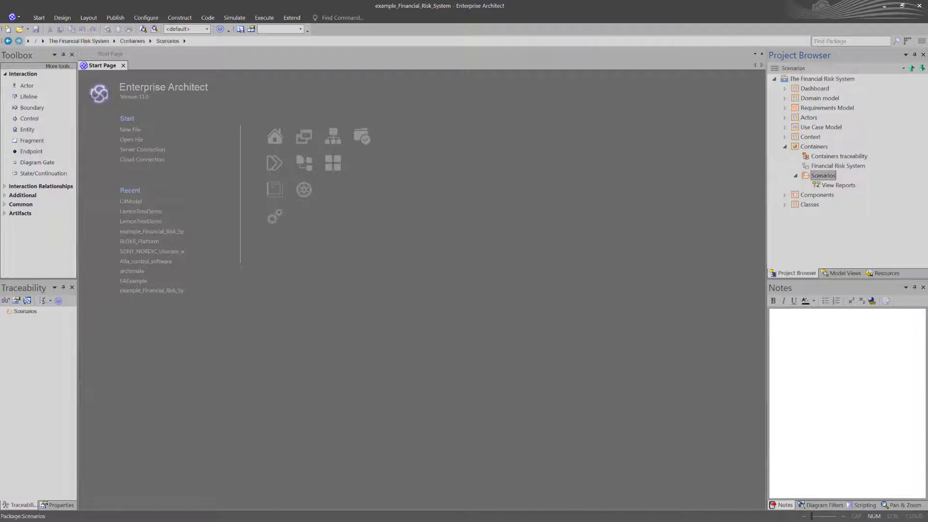
click(774, 68)
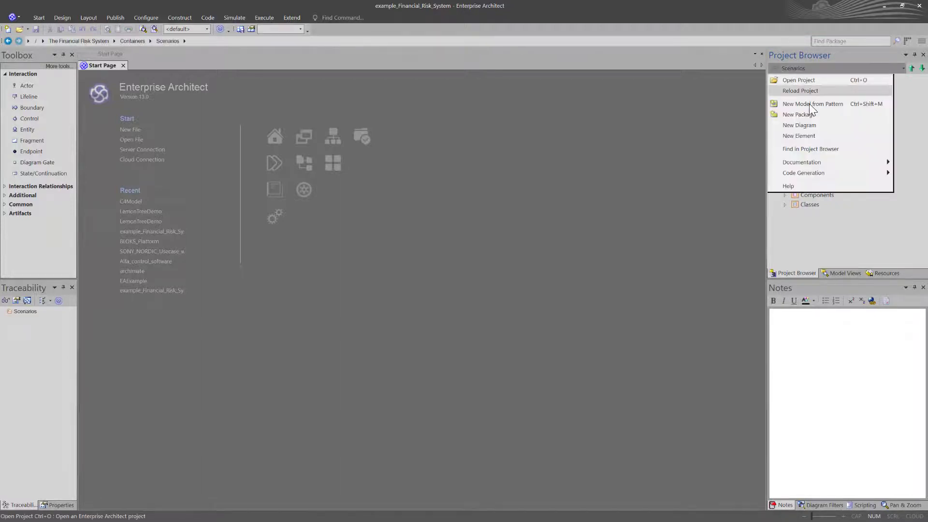
click(821, 125)
click(350, 240)
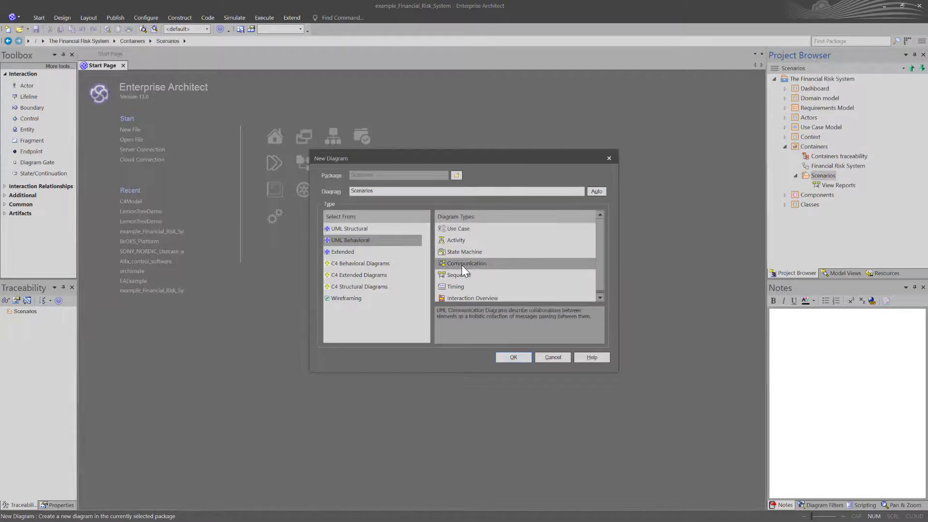
click(476, 275)
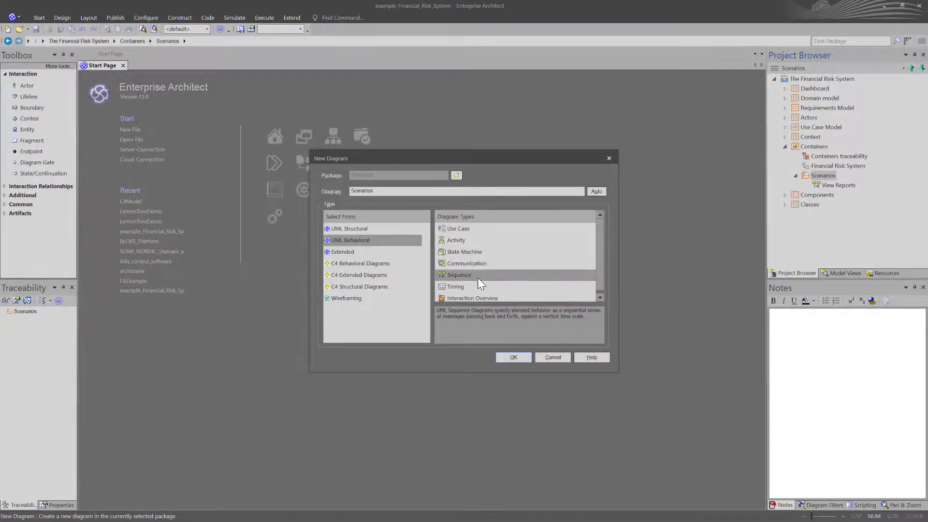
click(544, 357)
click(826, 185)
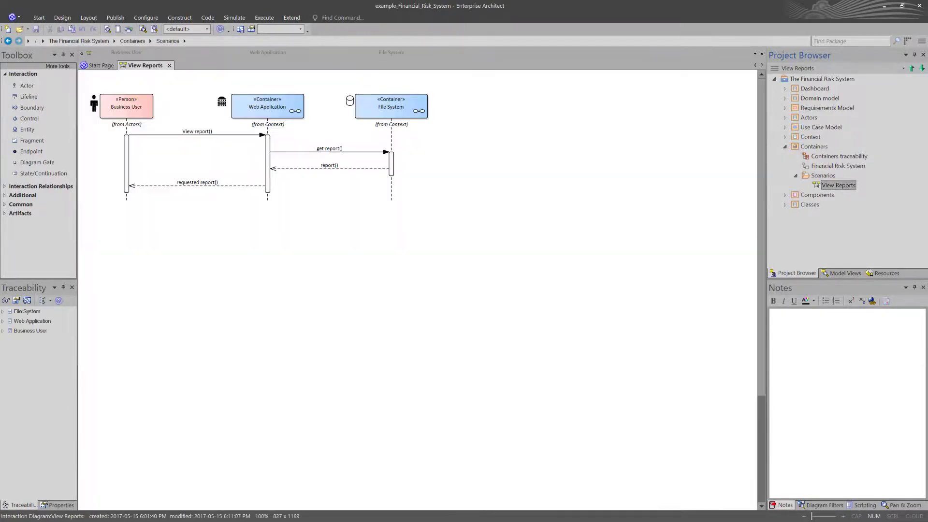